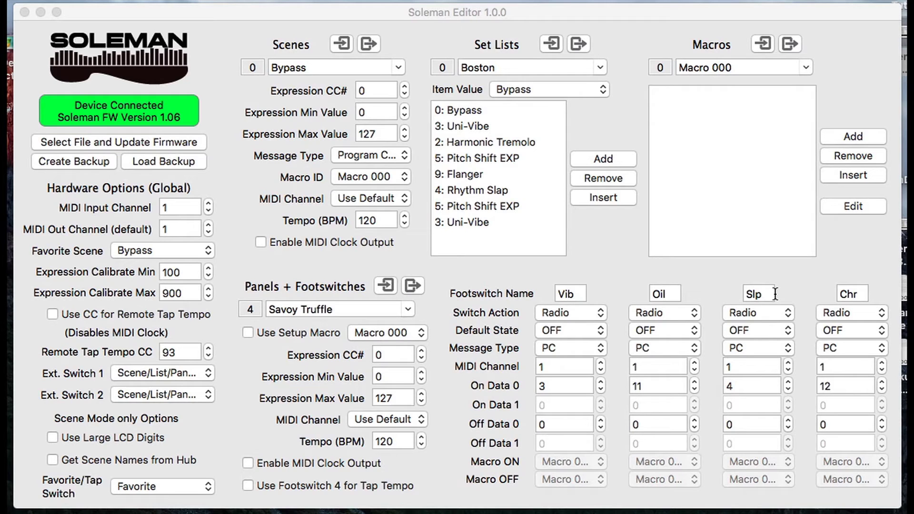
# Step: Check the panel list and keep Savoy Truffle as the selected panel
pyautogui.click(406, 308)
pyautogui.scroll(3, 368, 356)
pyautogui.scroll(1, 369, 356)
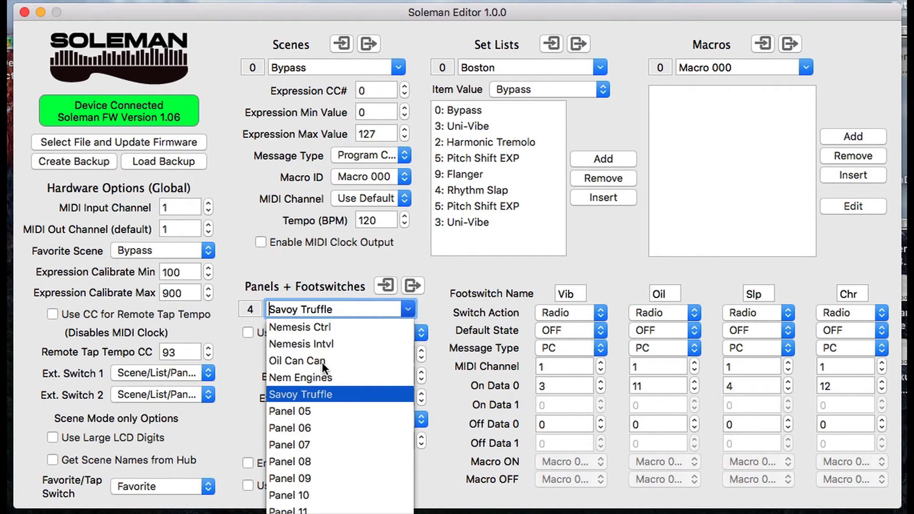
pyautogui.click(311, 392)
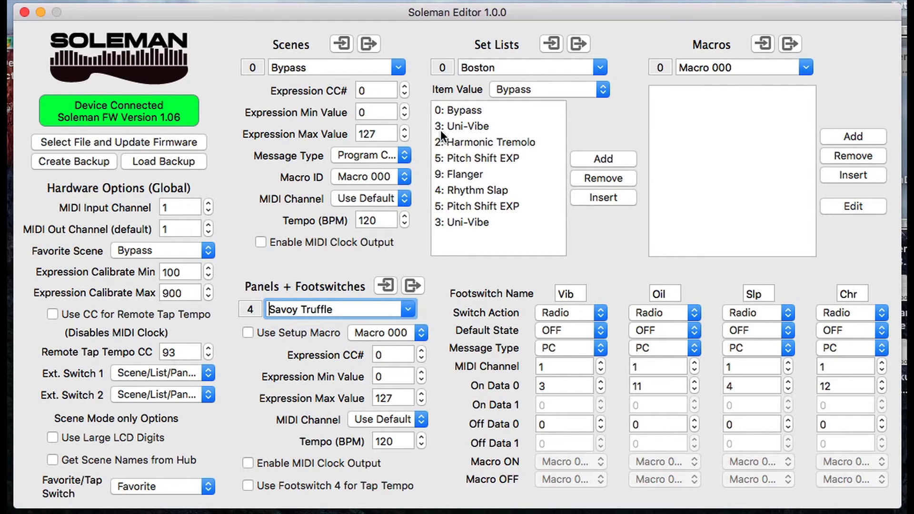
# Step: Browse the scene list, then close it with Bypass still chosen
pyautogui.click(397, 69)
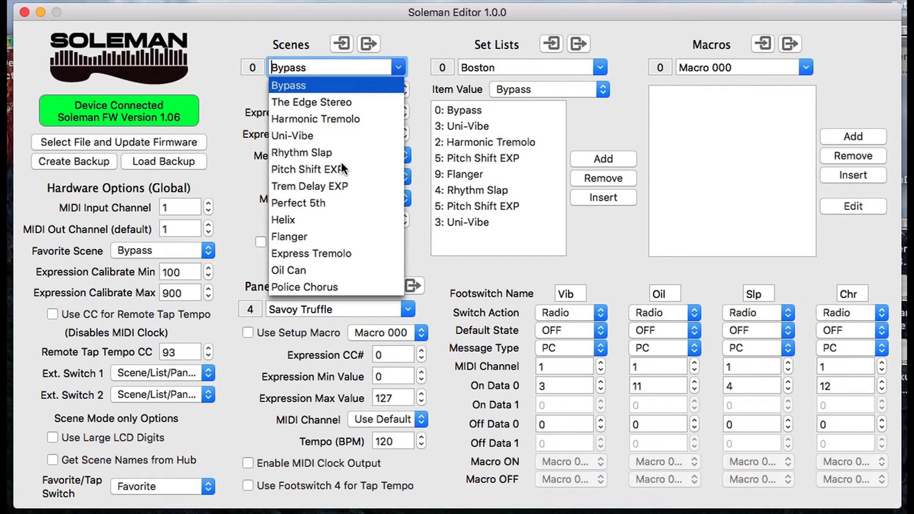
pyautogui.scroll(-3, 341, 164)
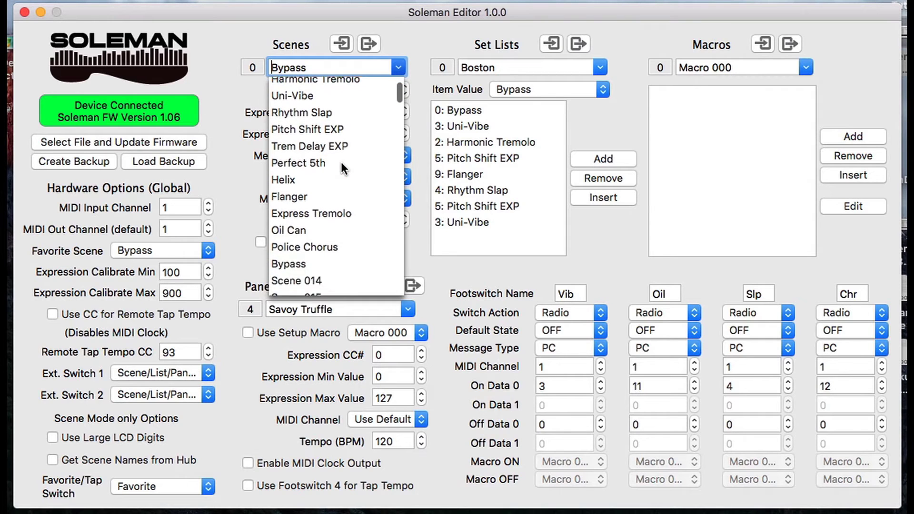
pyautogui.scroll(3, 341, 162)
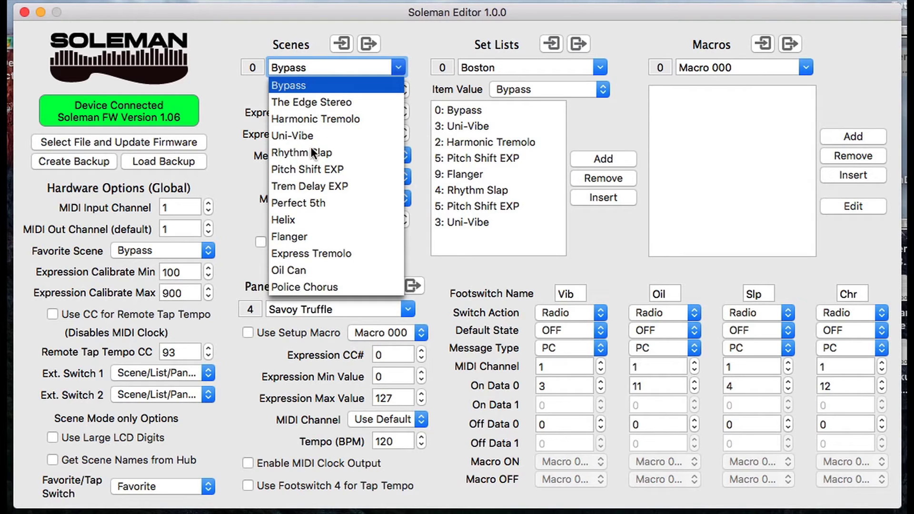
pyautogui.click(418, 221)
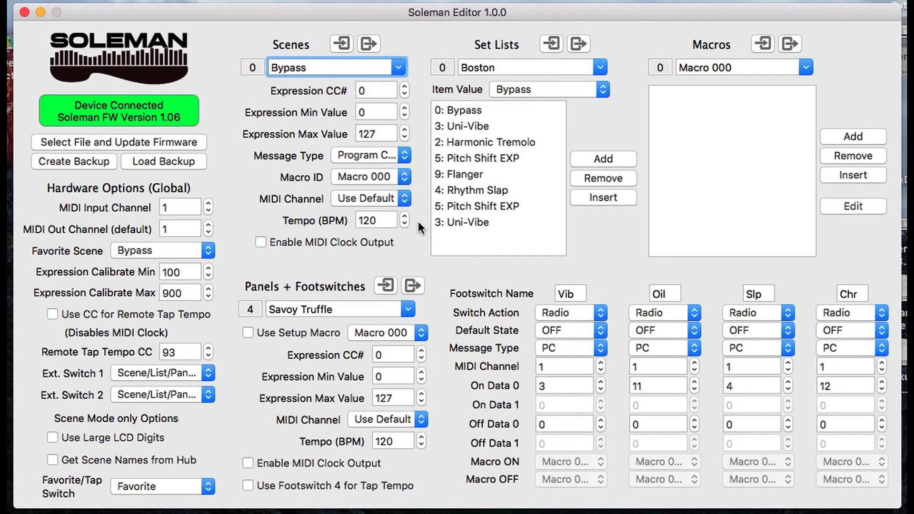
# Step: Retype the first footswitch's name as Vib after trying Exp and De
pyautogui.click(579, 295)
pyautogui.moveTo(578, 295); pyautogui.dragTo(534, 297)
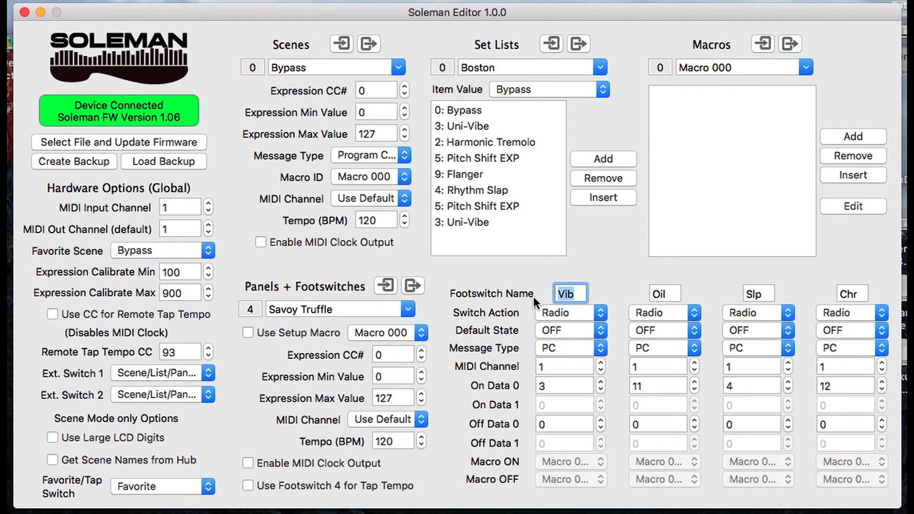
pyautogui.write('Exp')
pyautogui.press('BackSpace')
pyautogui.press('BackSpace')
pyautogui.press('BackSpace')
pyautogui.write('De')
pyautogui.press('BackSpace')
pyautogui.press('BackSpace')
pyautogui.write('Vib')
pyautogui.click(601, 317)
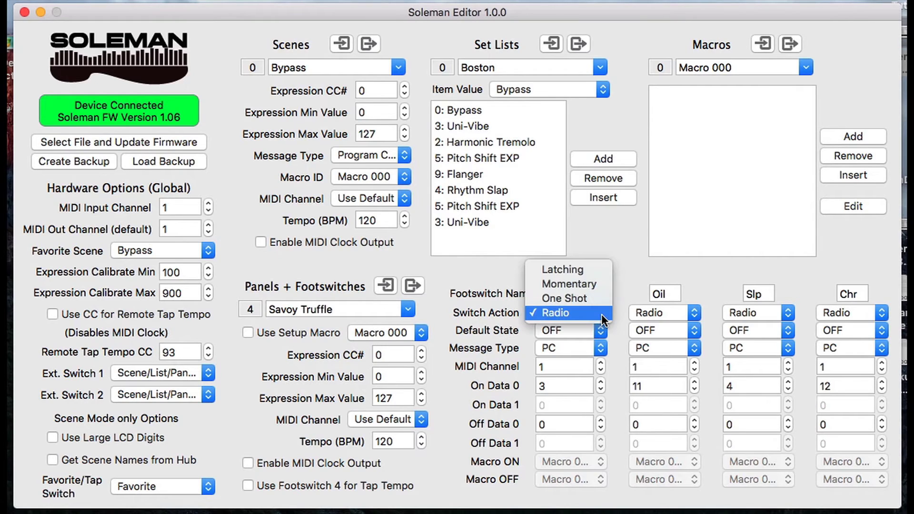
pyautogui.click(570, 313)
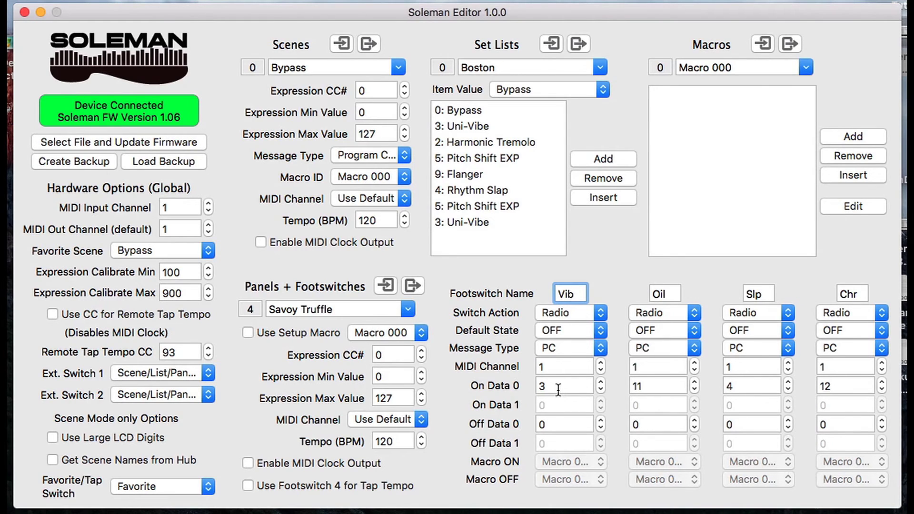
pyautogui.click(397, 67)
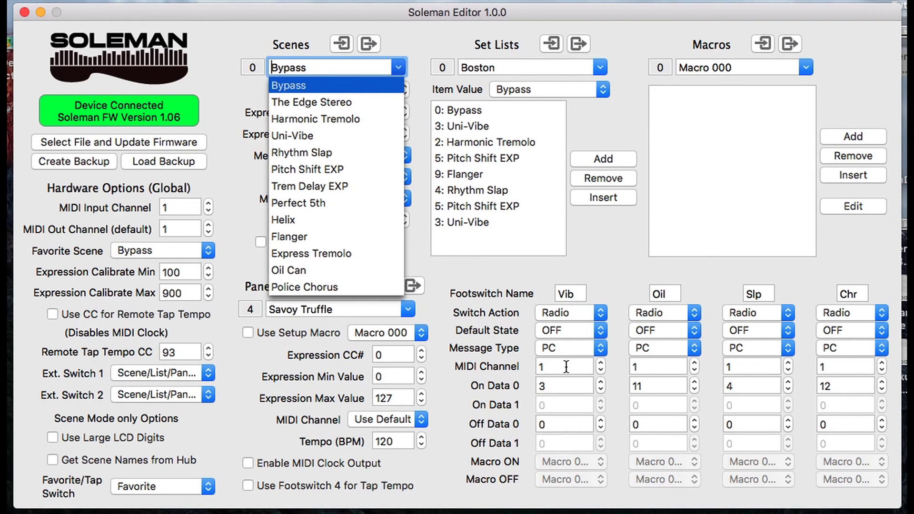
# Step: Show the Uni-Vibe scene and confirm Vib's On Data 0 is 3, after briefly trying 6
pyautogui.click(303, 137)
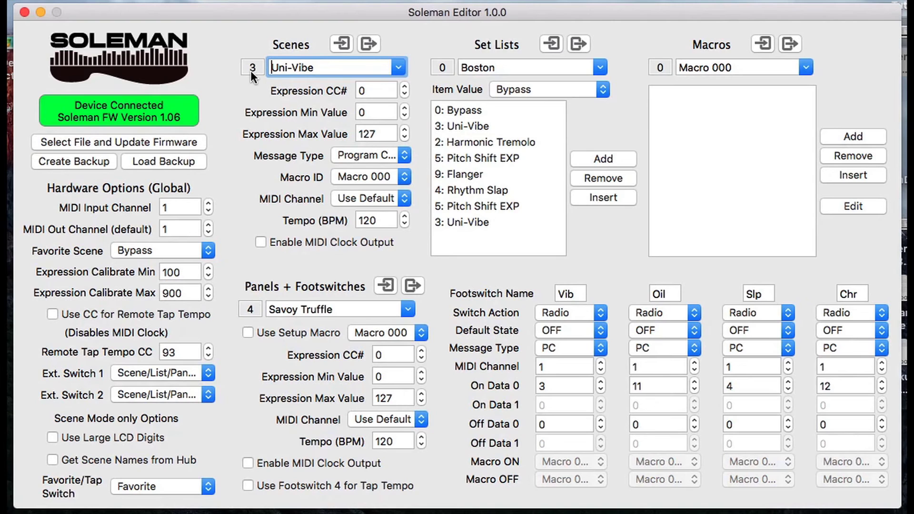
pyautogui.click(555, 387)
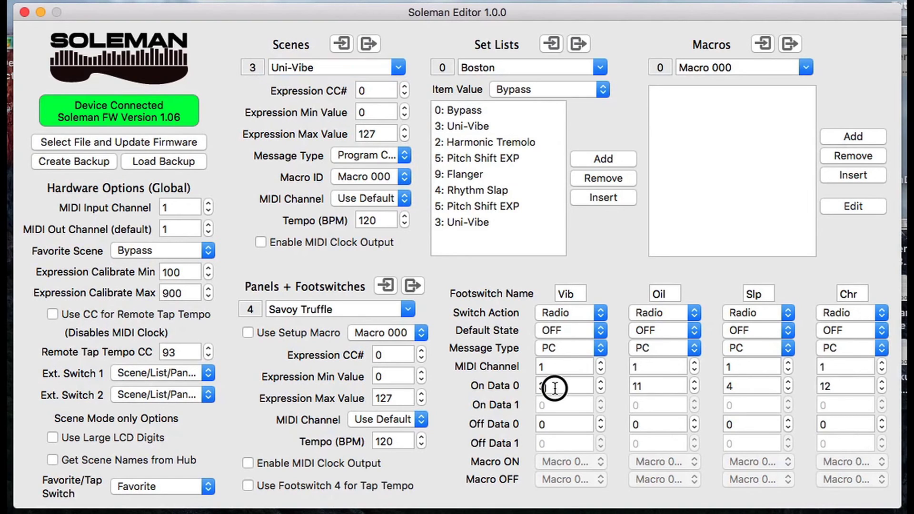
pyautogui.doubleClick(554, 388)
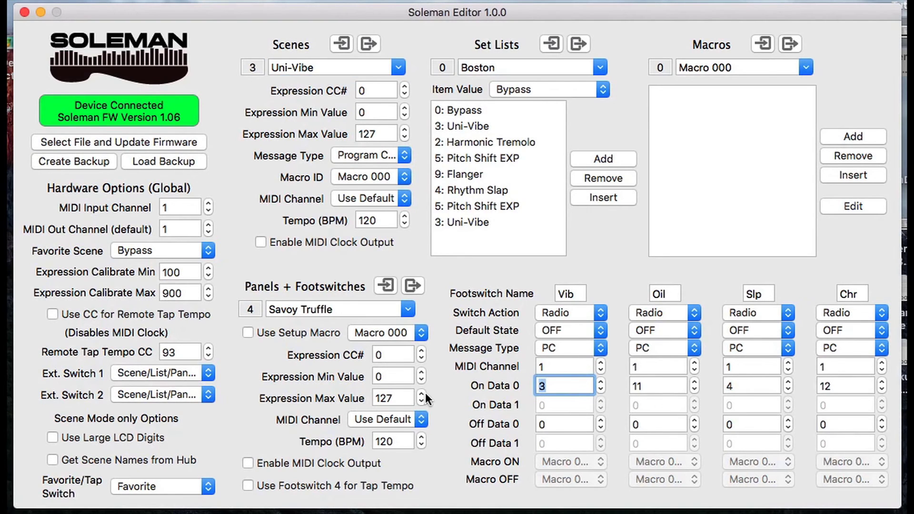
pyautogui.write('6')
pyautogui.press('Return')
pyautogui.write('3')
pyautogui.click(555, 428)
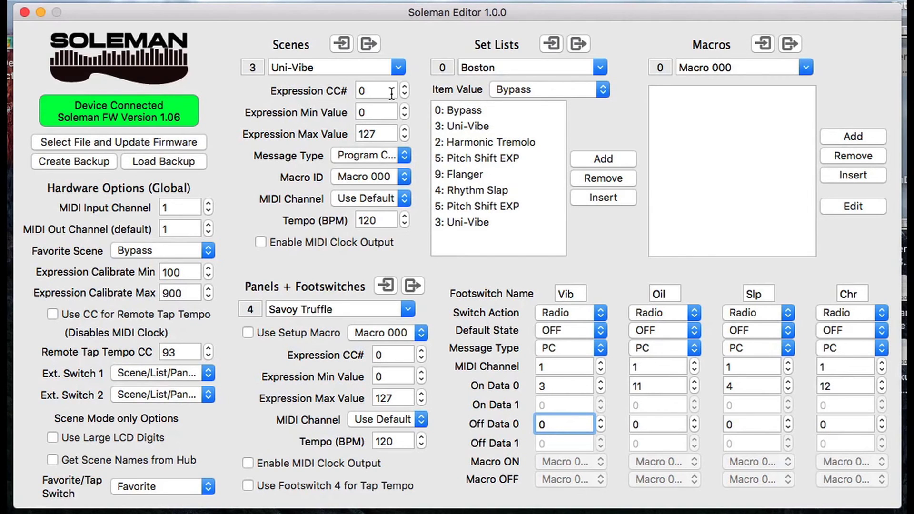
# Step: Switch the scene display back to Bypass, matching Vib's Off Data 0 value of 0
pyautogui.click(399, 71)
pyautogui.scroll(3, 361, 164)
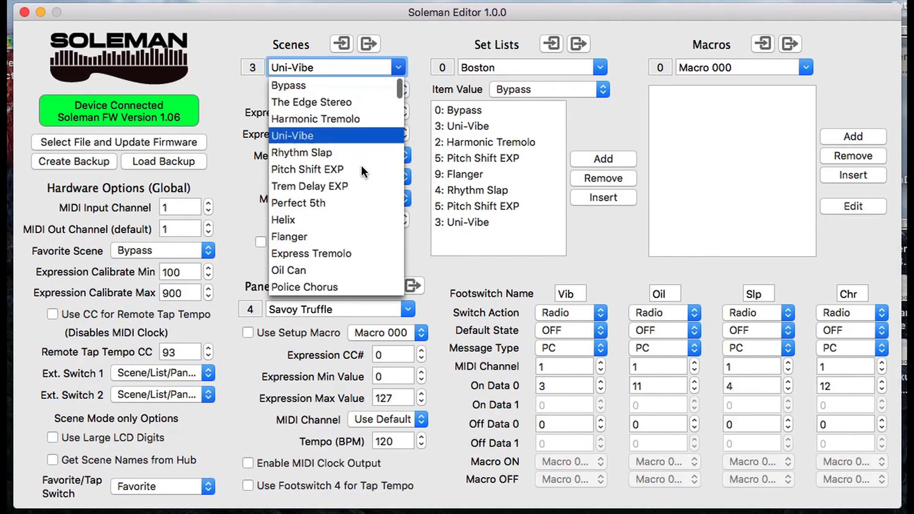
pyautogui.click(291, 81)
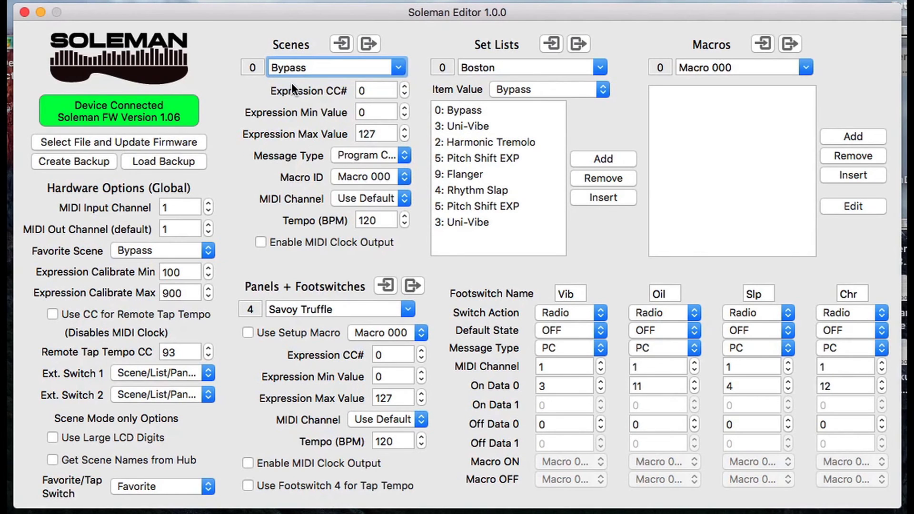